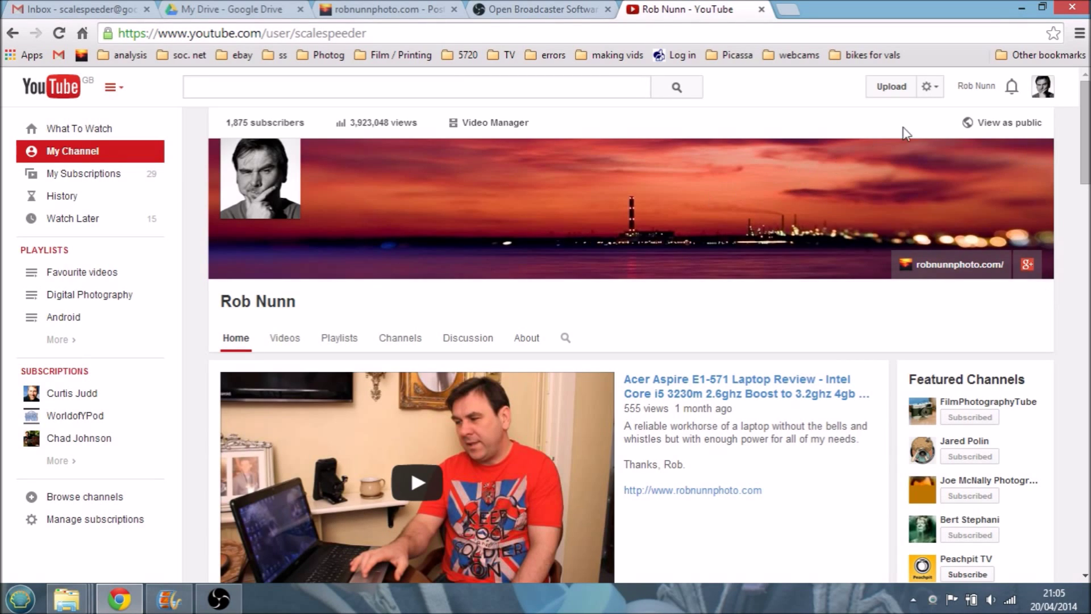
Switch Chrome to the Open Broadcaster Software tab and scroll to the top of obsproject.com
mouse_move(1088, 129)
left_mouse_down()
mouse_move(1087, 321)
mouse_move(1077, 124)
left_mouse_up()
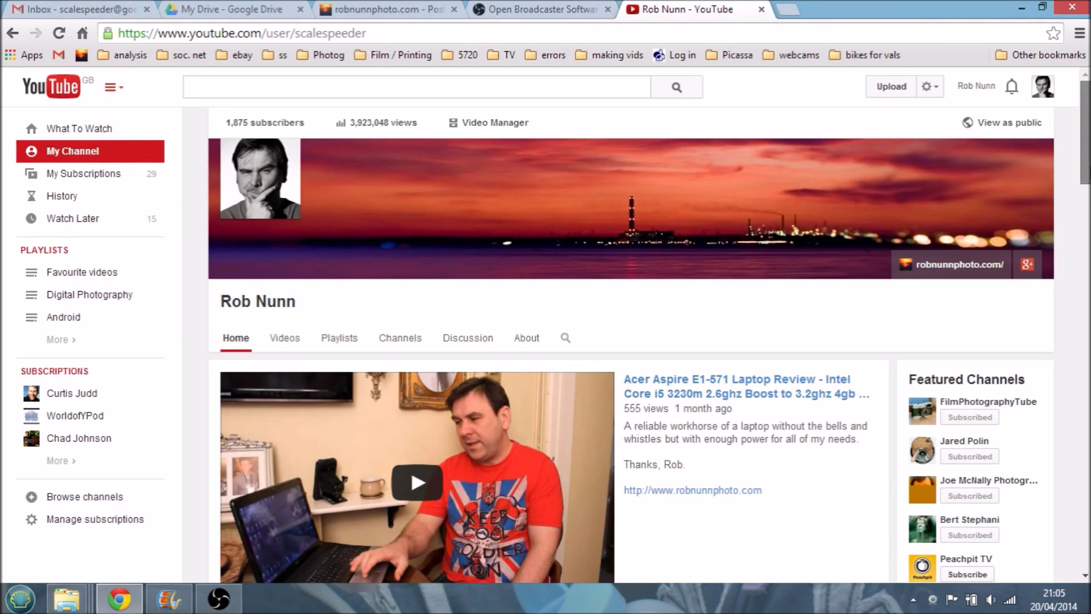
scroll(649, 345, "down", 2)
scroll(650, 345, "down", 2)
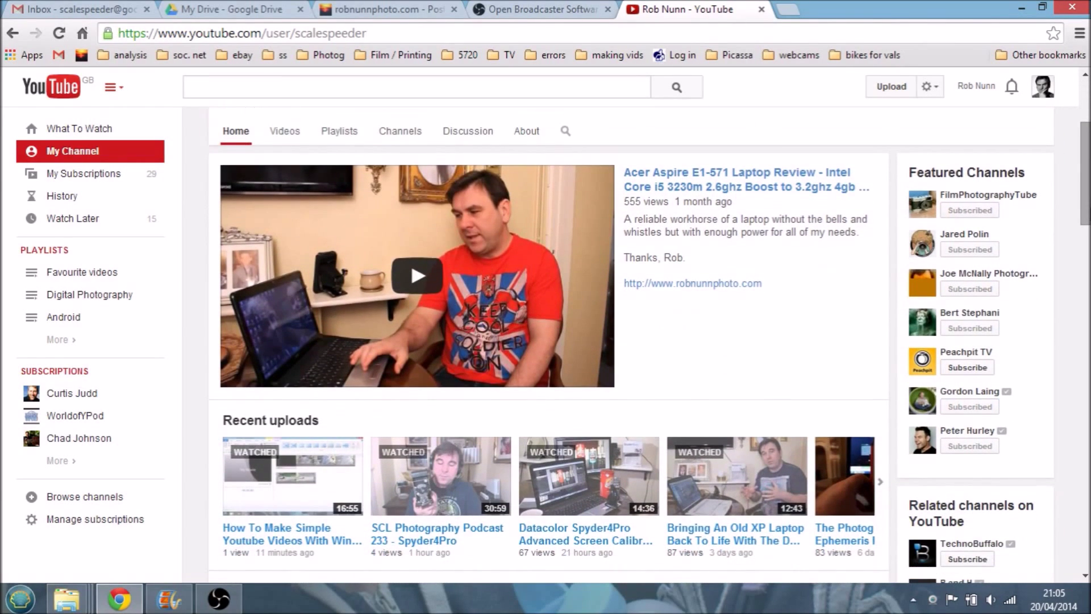
left_click_drag(1085, 220, 1085, 187)
left_click(528, 11)
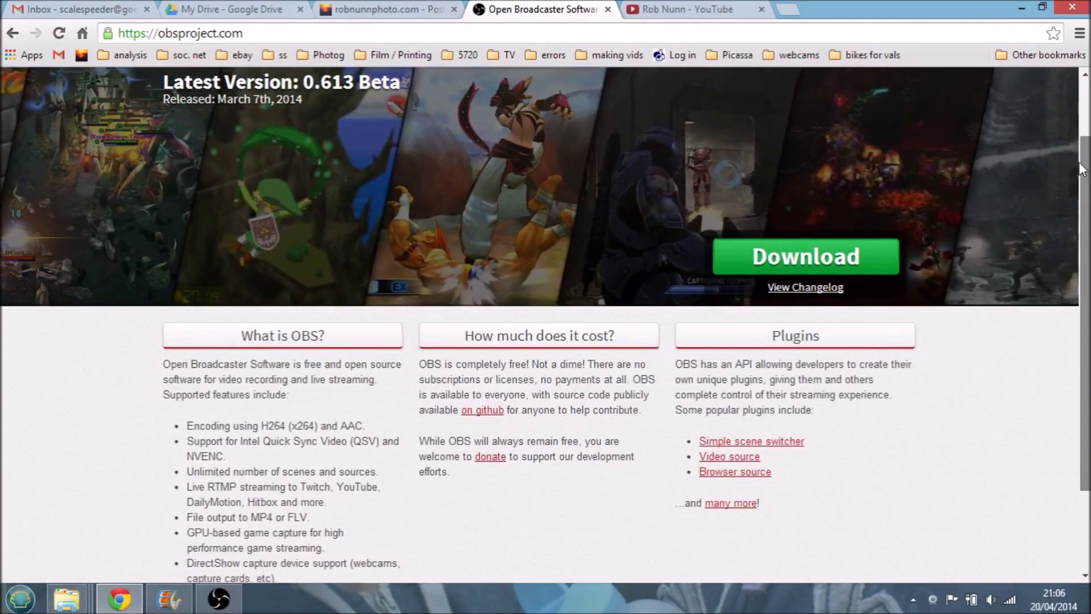
scroll(1074, 95, "up", 2)
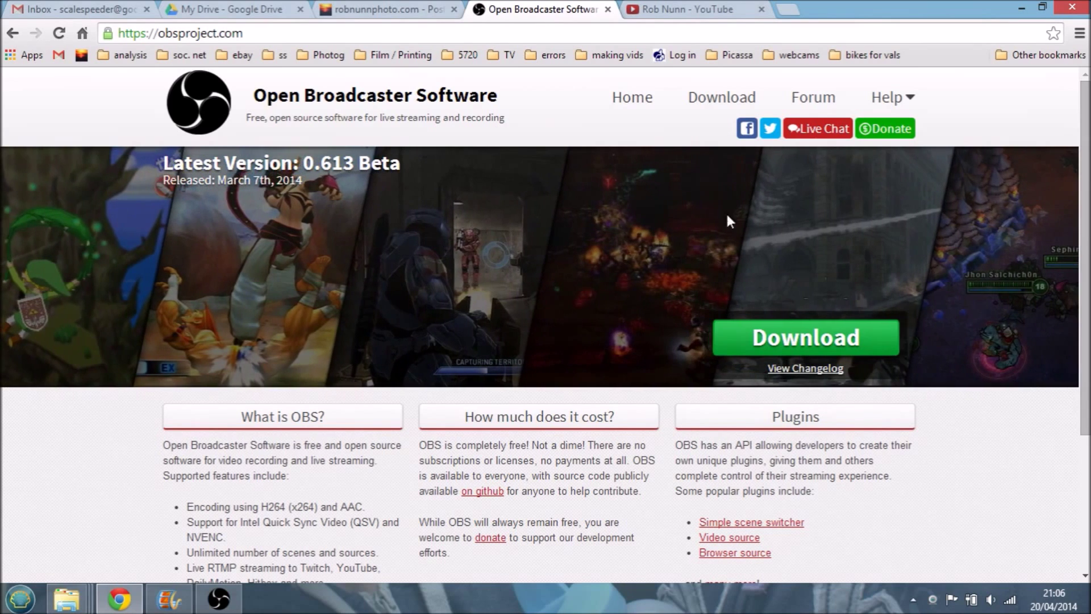
mouse_move(67, 599)
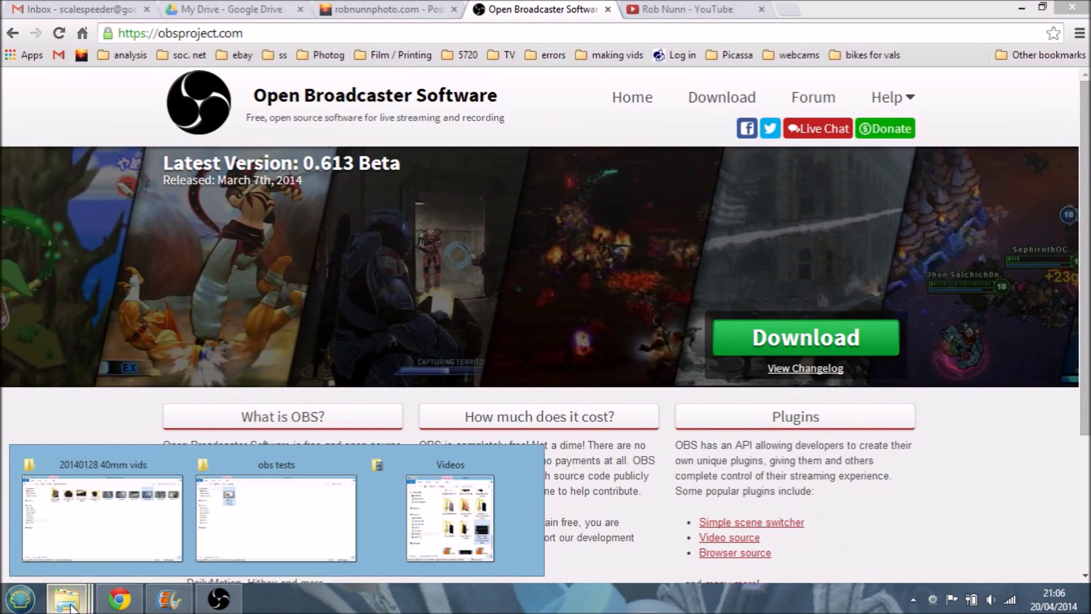
left_click(273, 518)
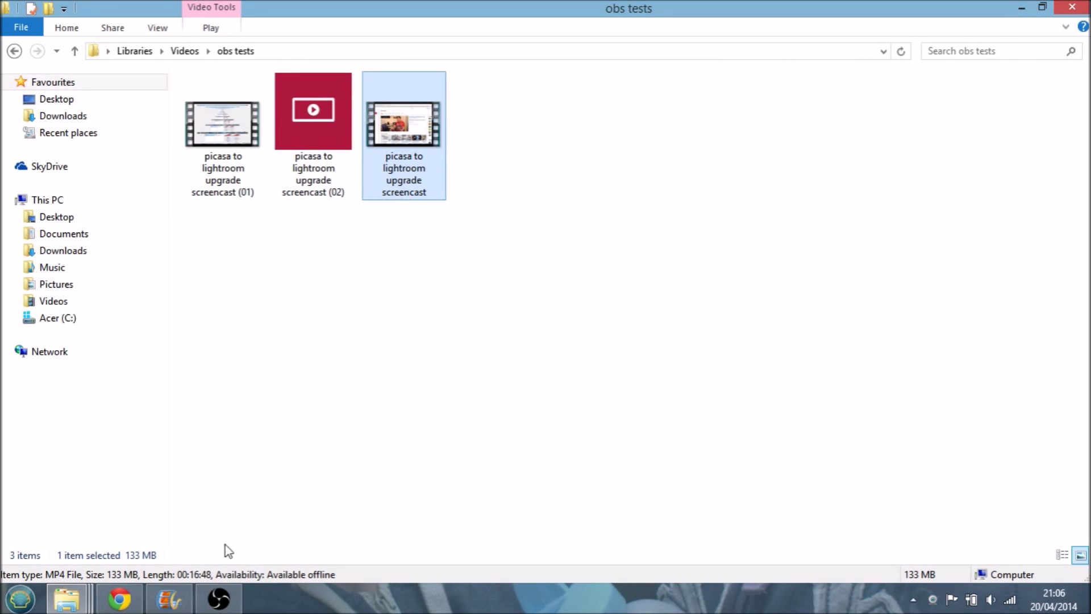
mouse_move(217, 597)
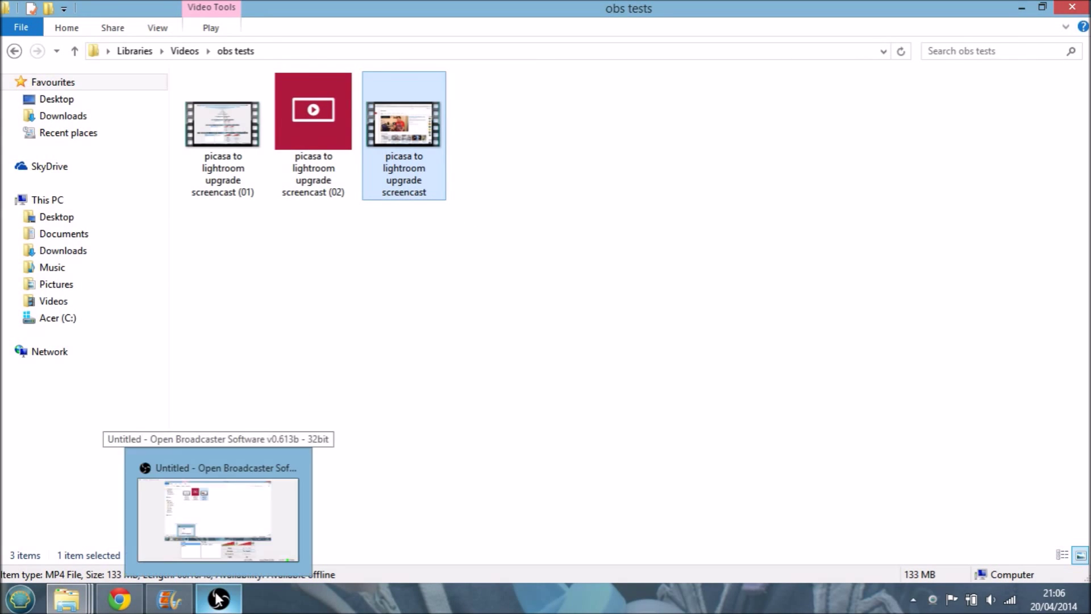
left_click(120, 599)
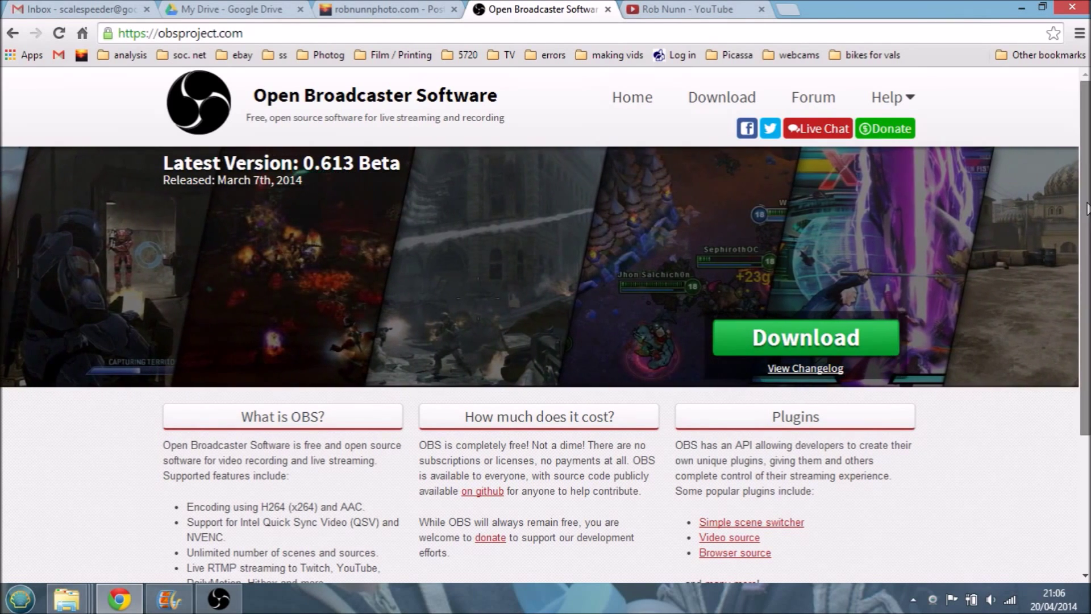
scroll(1085, 205, "down", 1)
scroll(1084, 203, "up", 1)
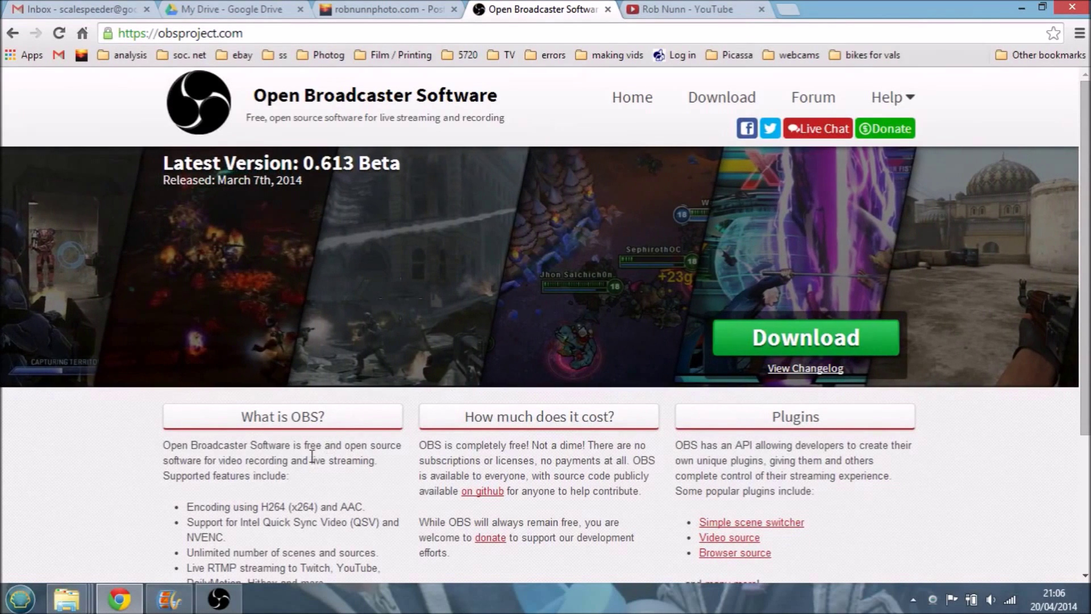
mouse_move(226, 598)
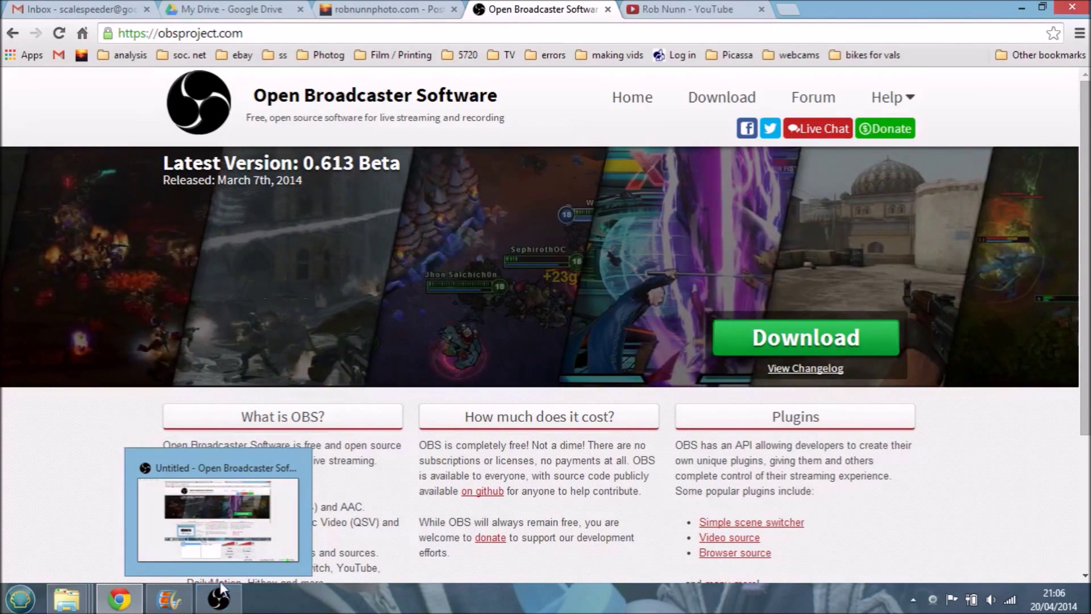
Restore the recording OBS window showing the Monitor Capture preview
left_click(222, 599)
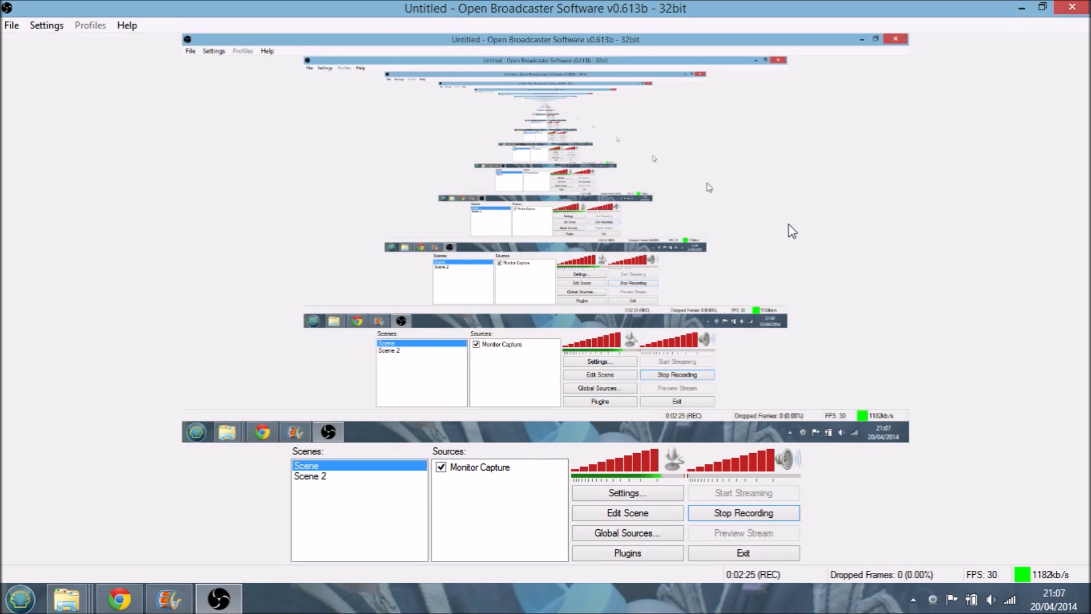
Show the Encoding settings: x264 at max bitrate 1000 kb/s and AAC 128 audio
left_click(628, 493)
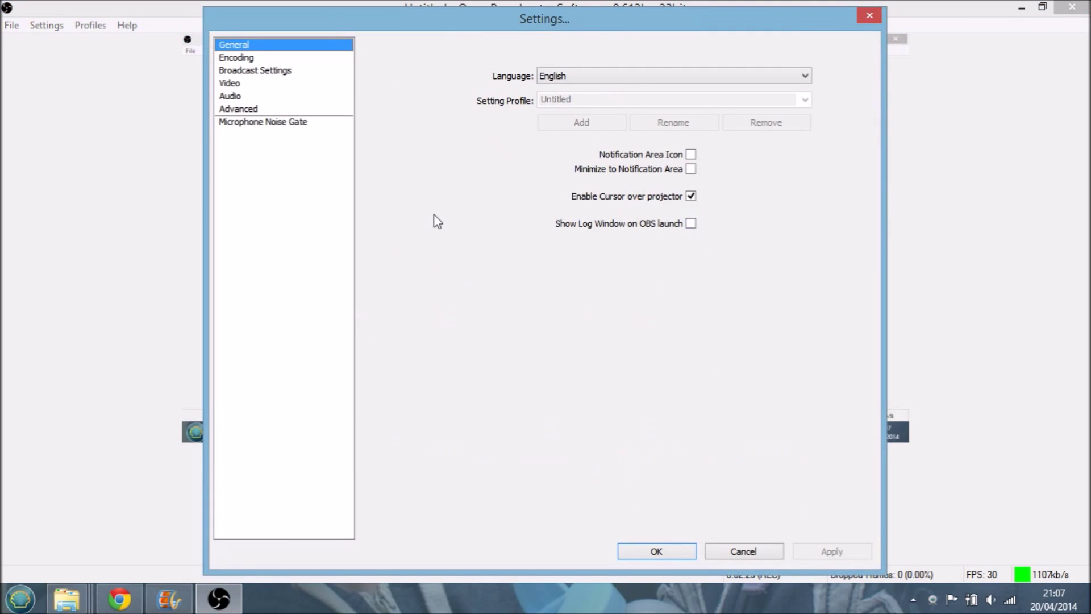
left_click(246, 59)
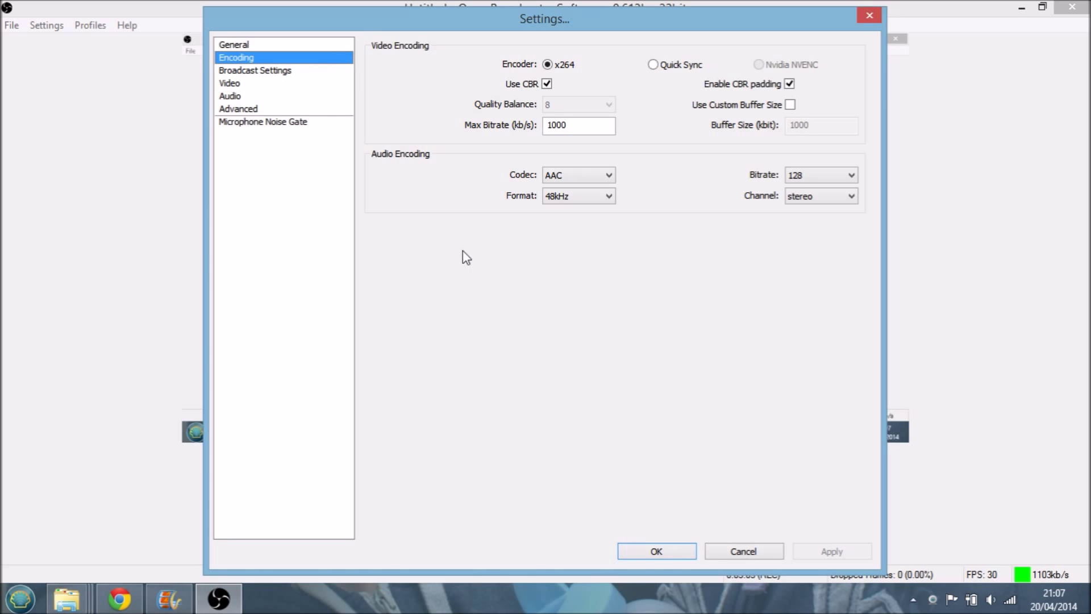
Set the Broadcast Settings mode to File Output Only
left_click(276, 75)
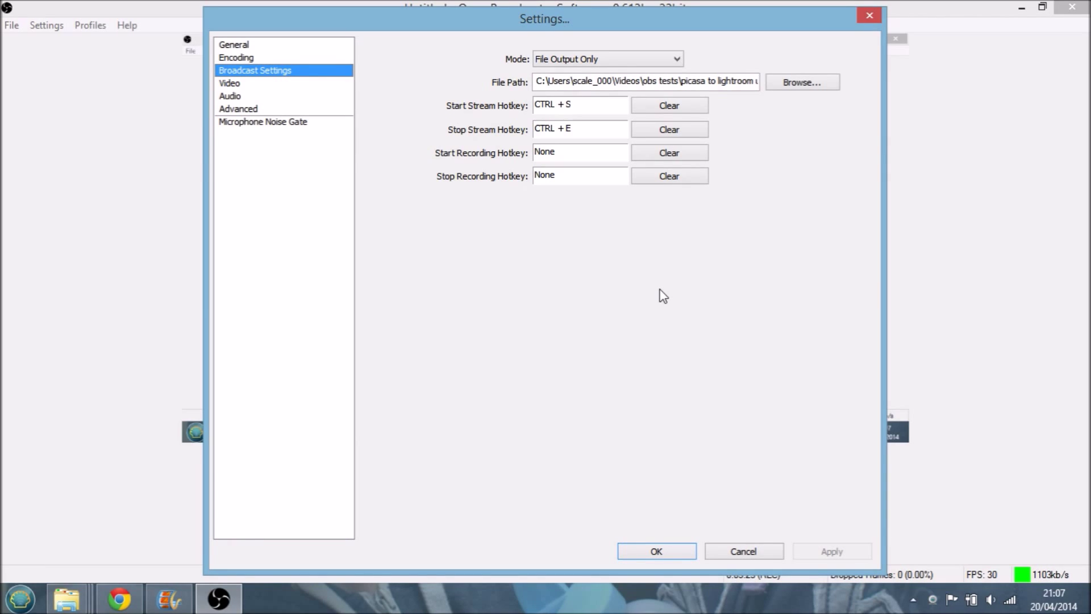
left_click(678, 62)
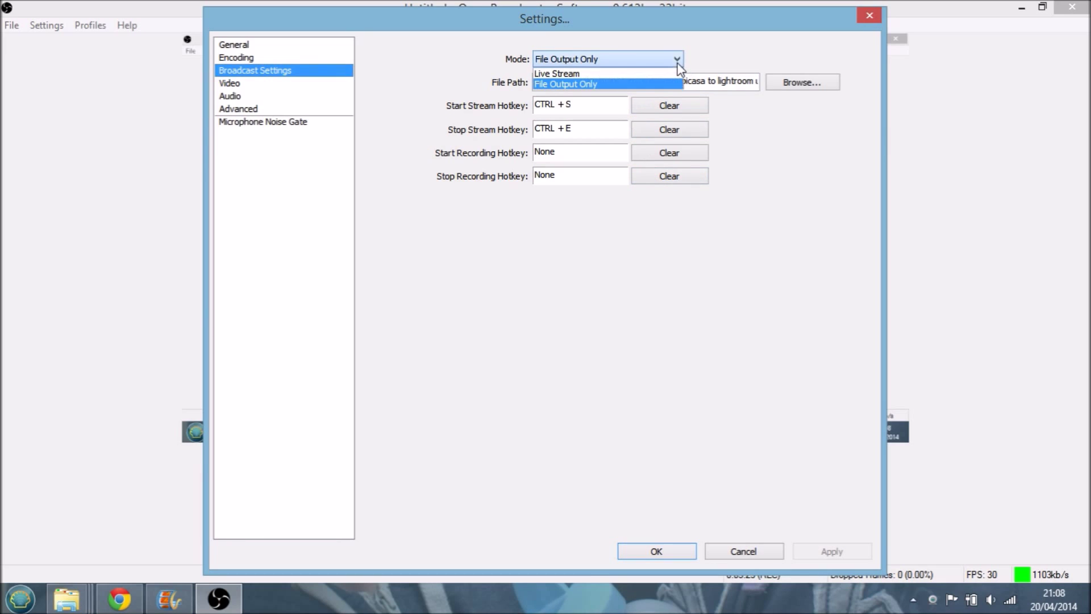
left_click(661, 85)
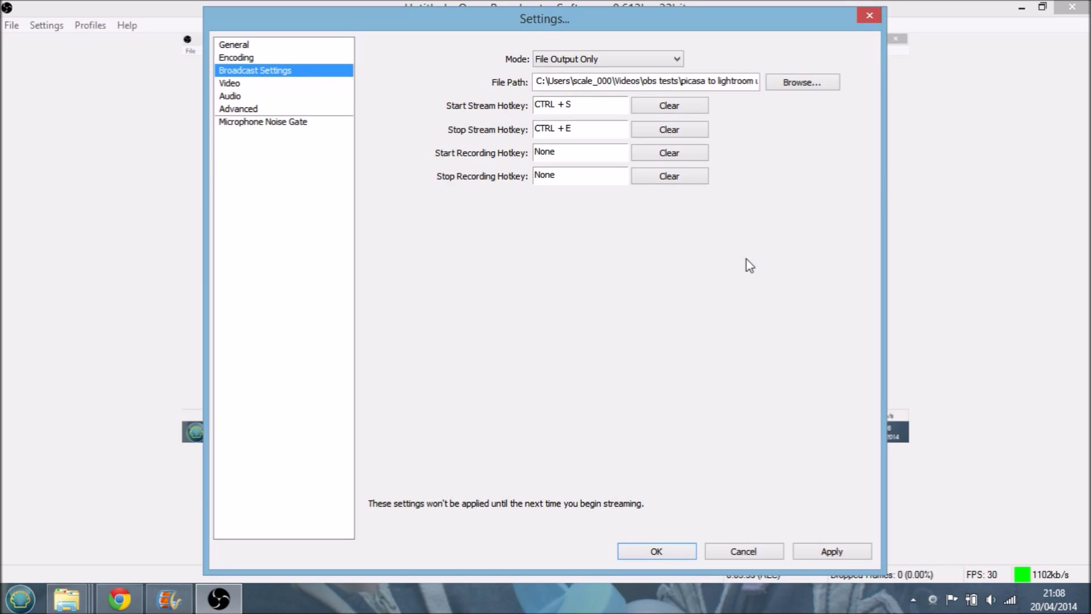
Go to the Video settings page, answering No to the Apply settings prompt
left_click(237, 83)
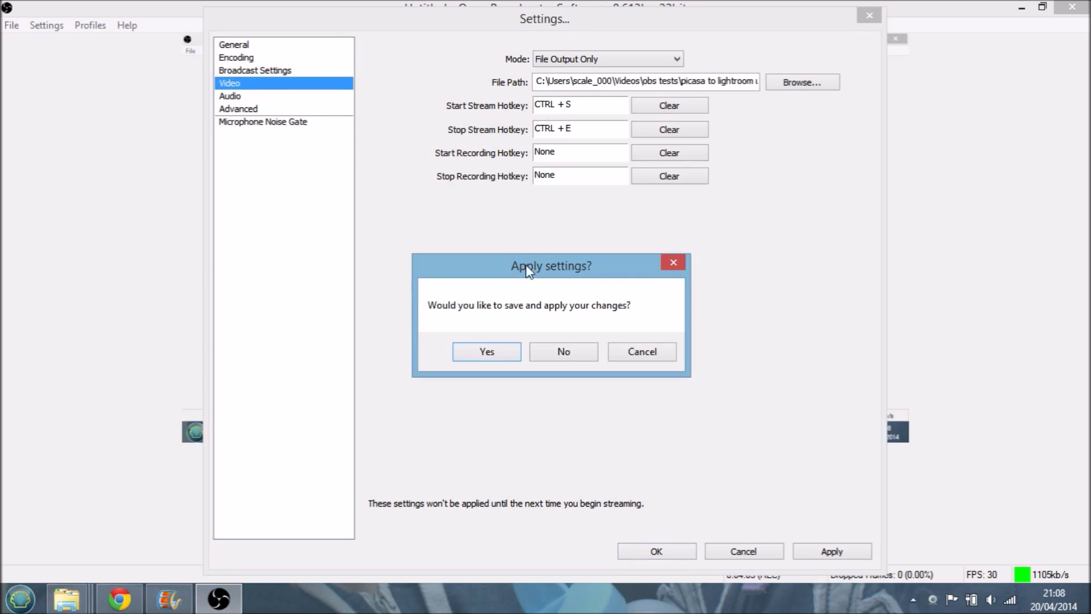
left_click(657, 358)
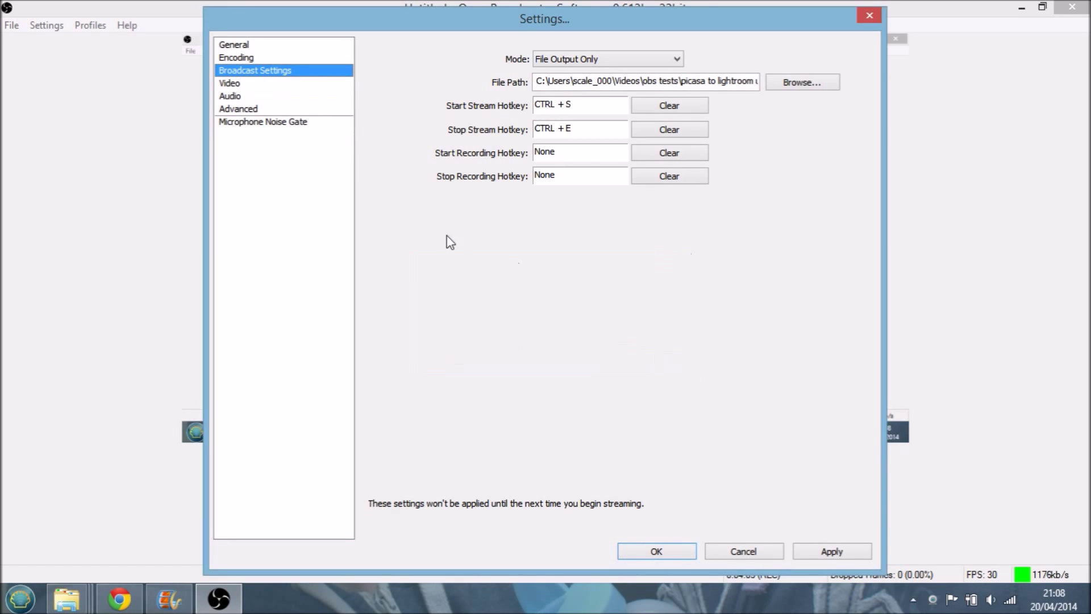
left_click(236, 83)
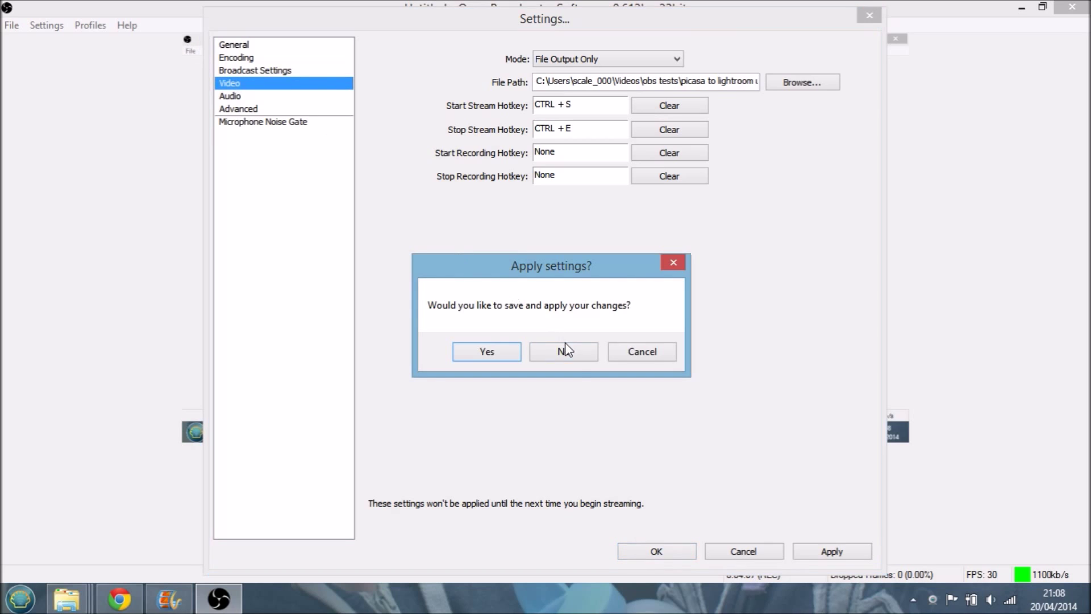
left_click(575, 364)
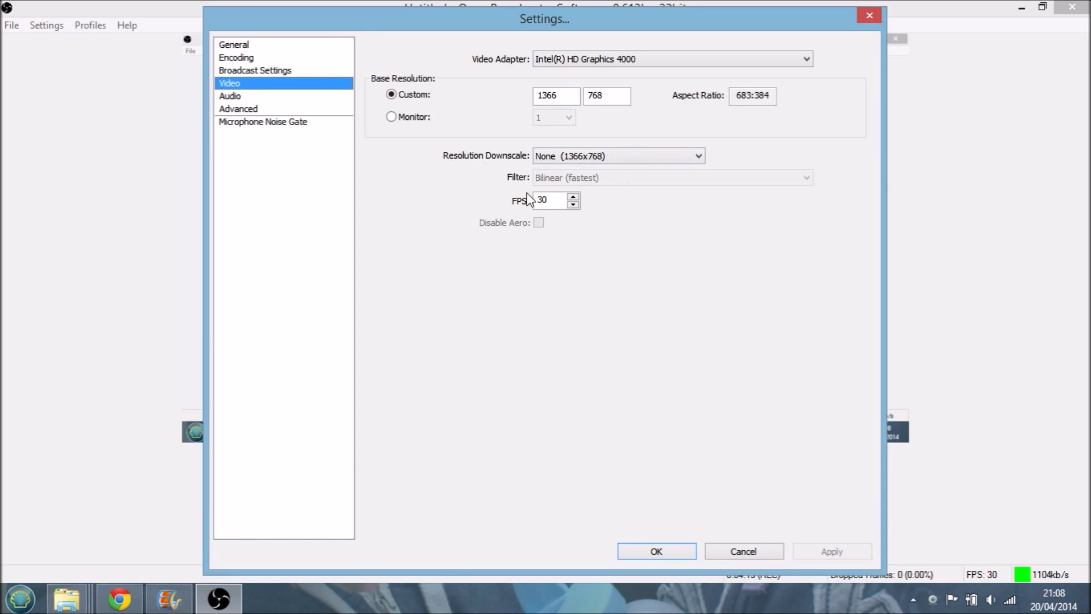
Review the Audio, Advanced and Microphone Noise Gate pages, then close Settings with OK
left_click(229, 97)
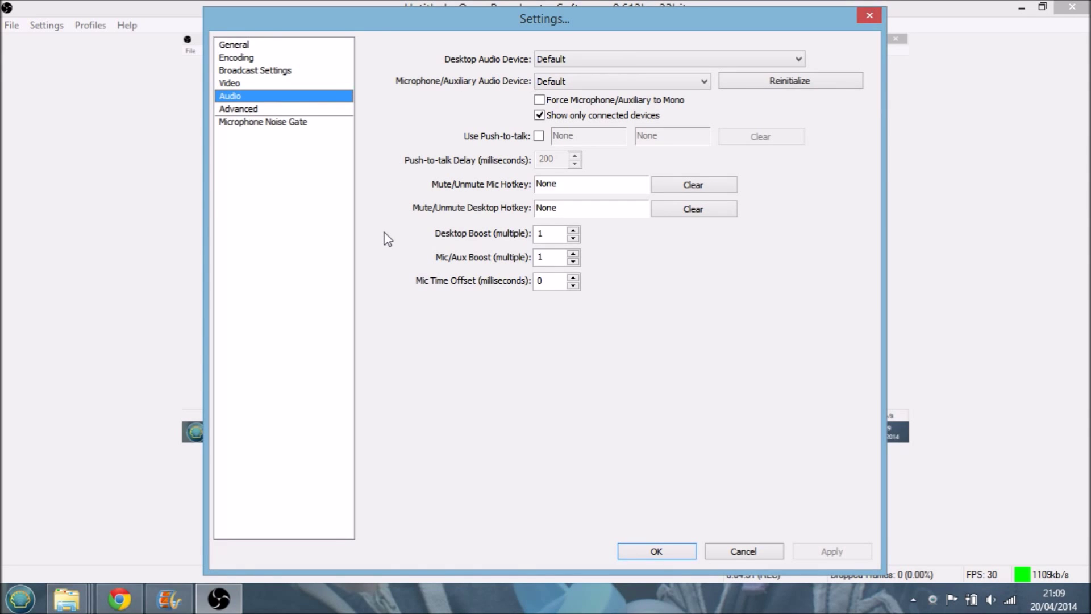
left_click(244, 110)
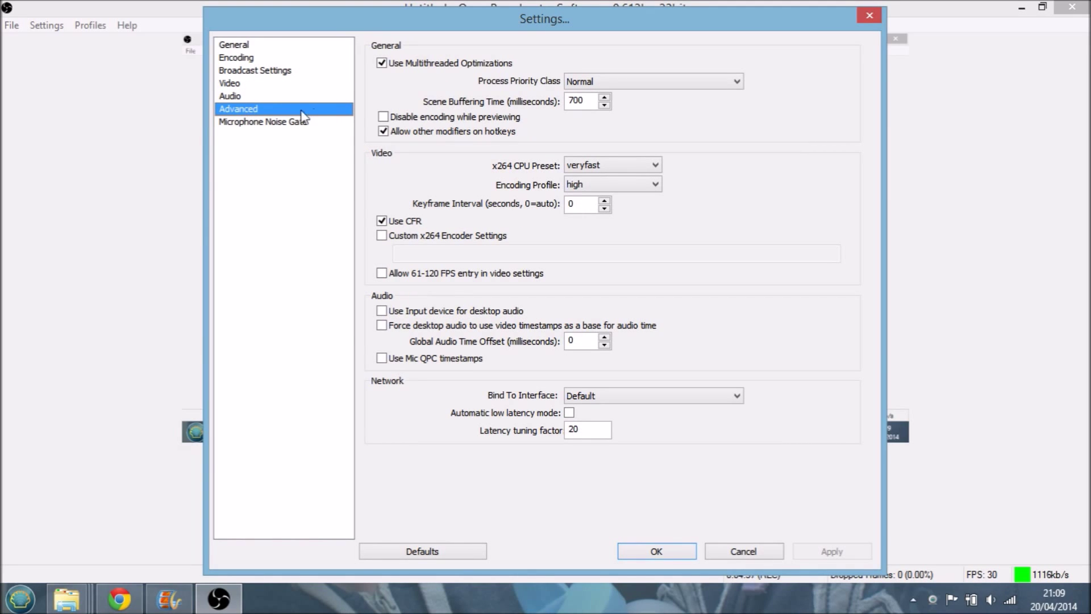
left_click(286, 125)
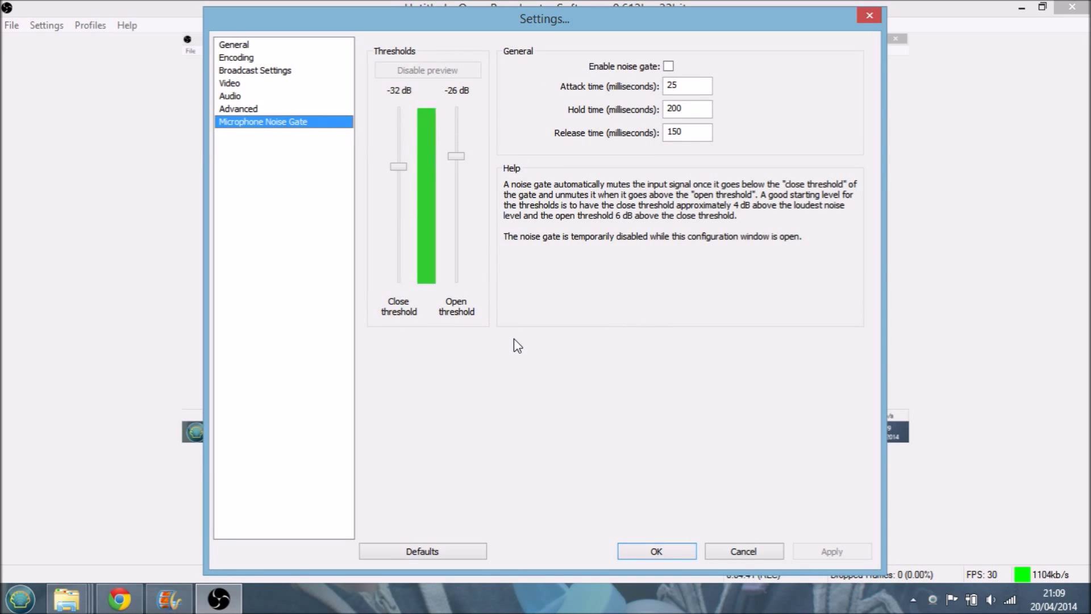
left_click(657, 551)
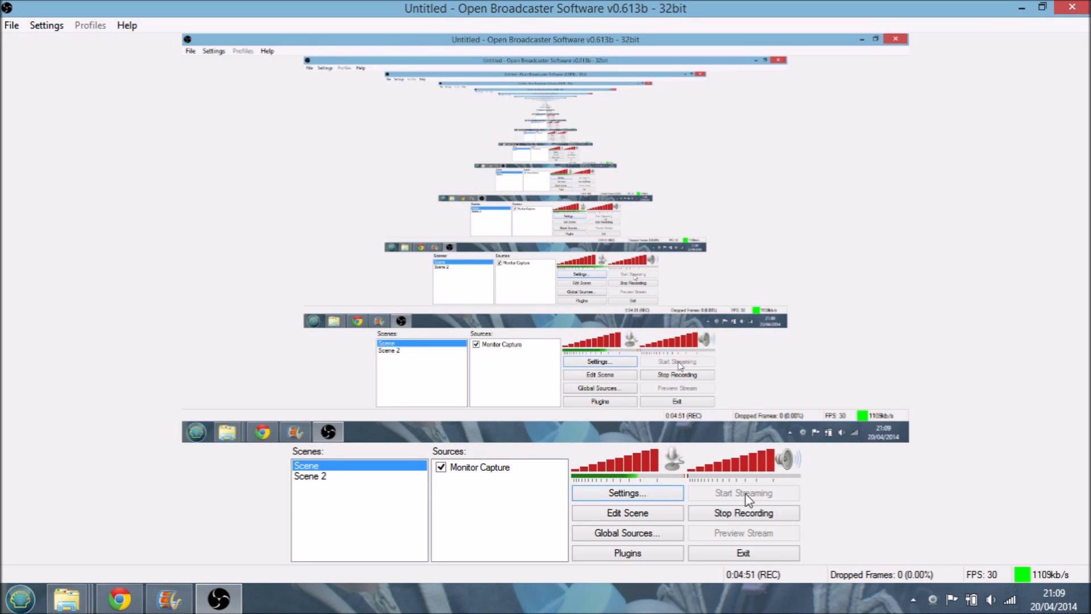
left_click(138, 603)
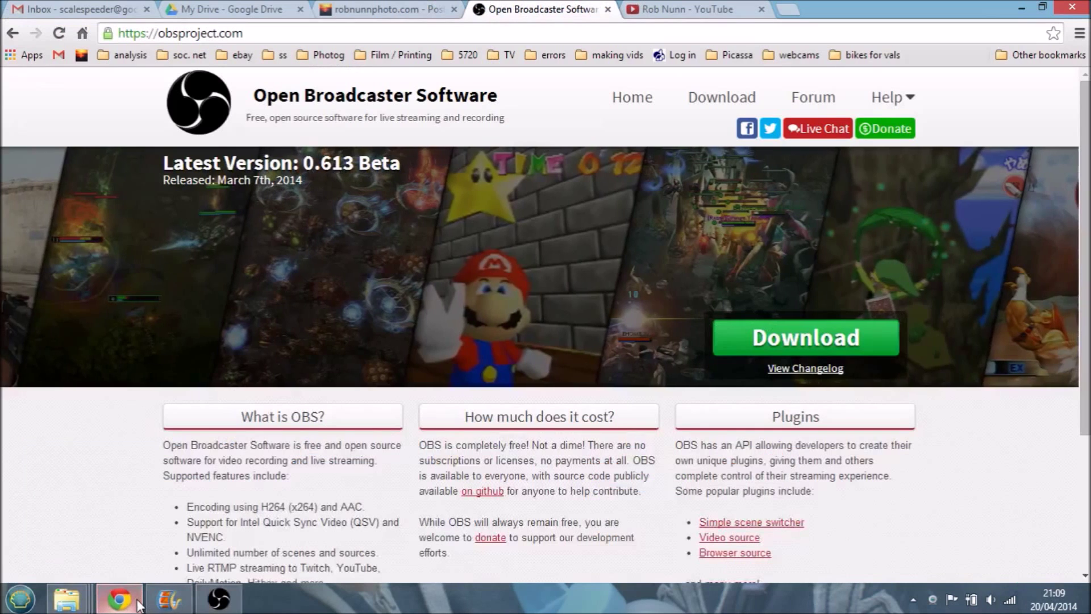
left_click(391, 10)
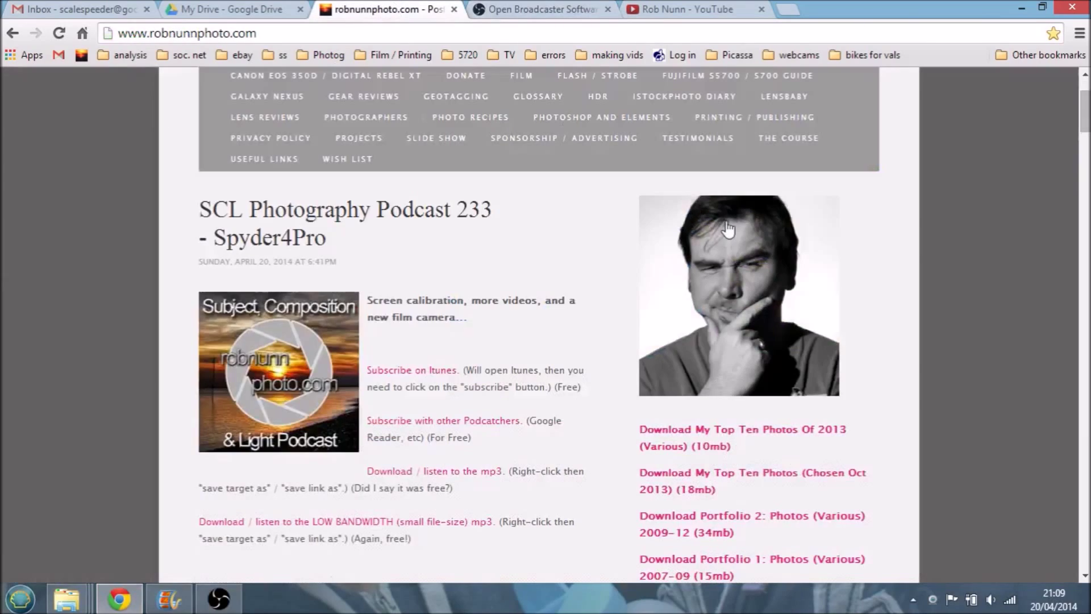
mouse_move(1085, 134)
left_mouse_down()
mouse_move(1081, 218)
mouse_move(1064, 131)
left_mouse_up()
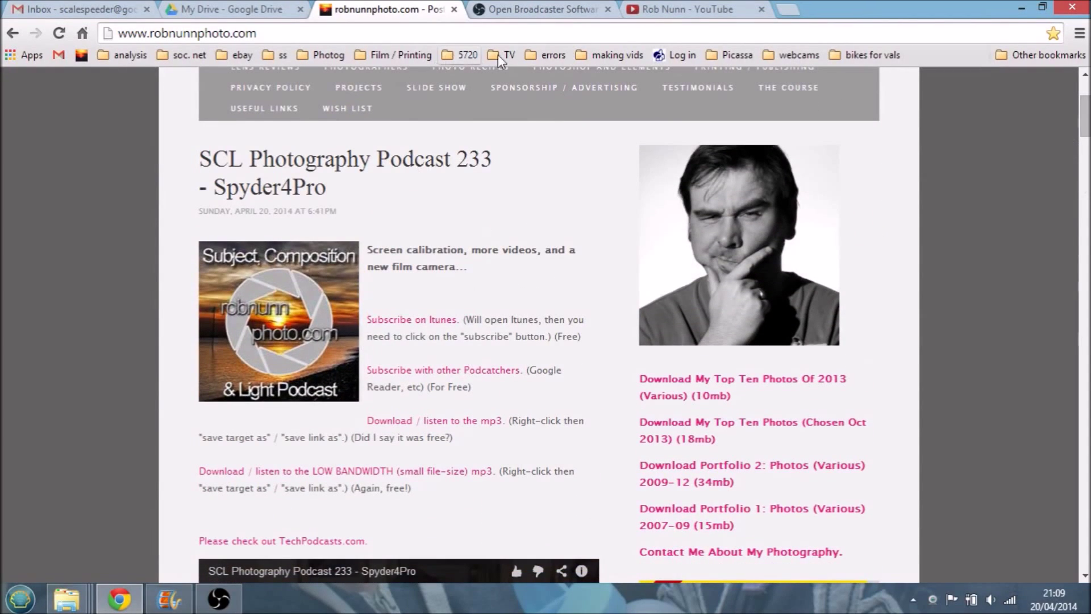
left_click(537, 10)
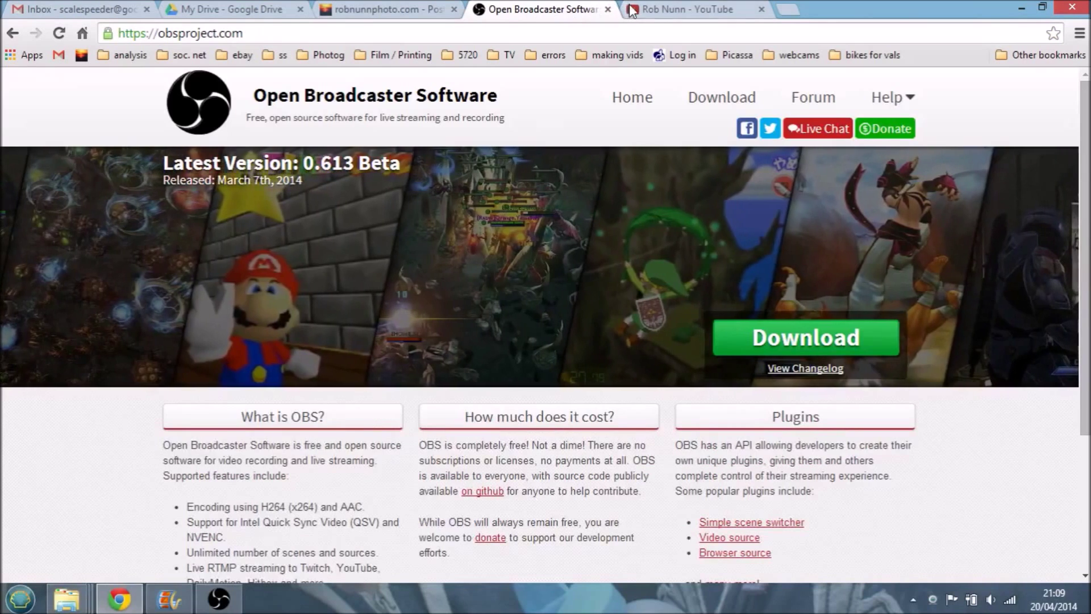
left_click(649, 10)
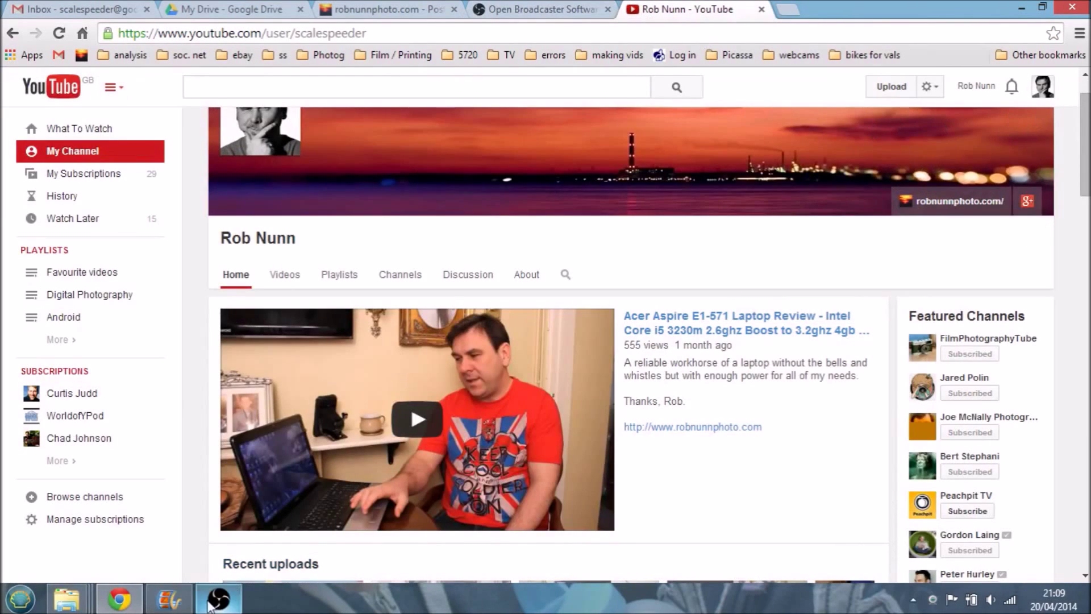
left_click(85, 601)
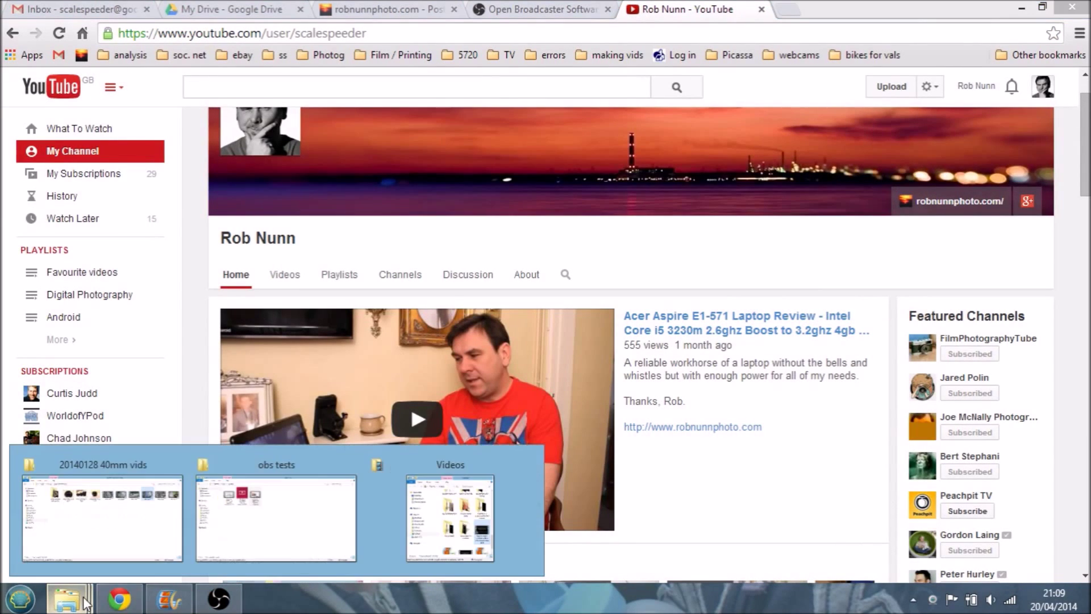
left_click(170, 501)
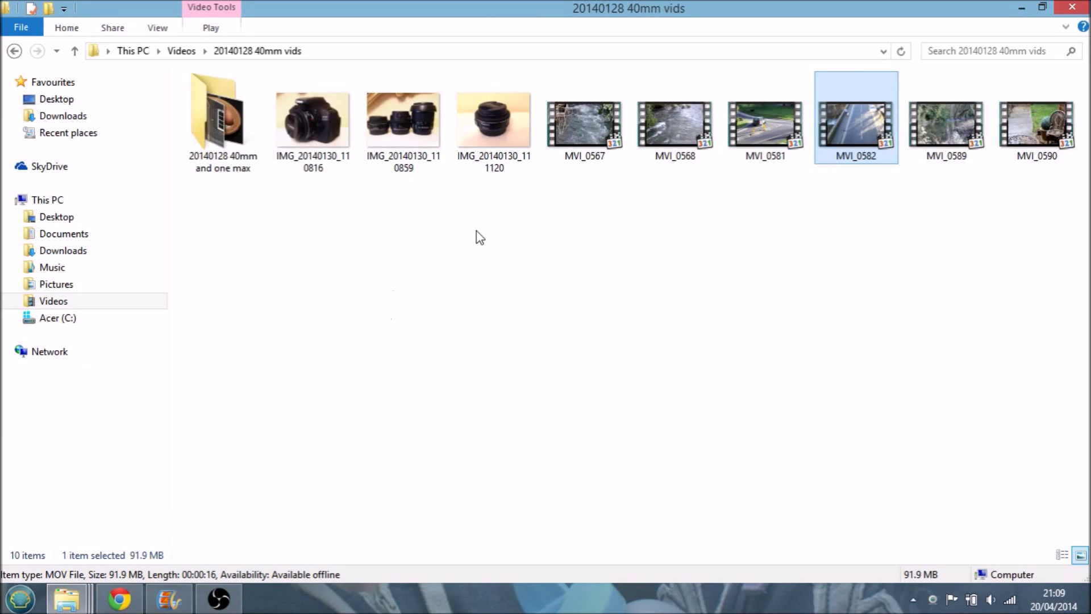
View photo IMG_20140130_111120, close the viewer, and bring OBS back to the front
left_click(499, 129)
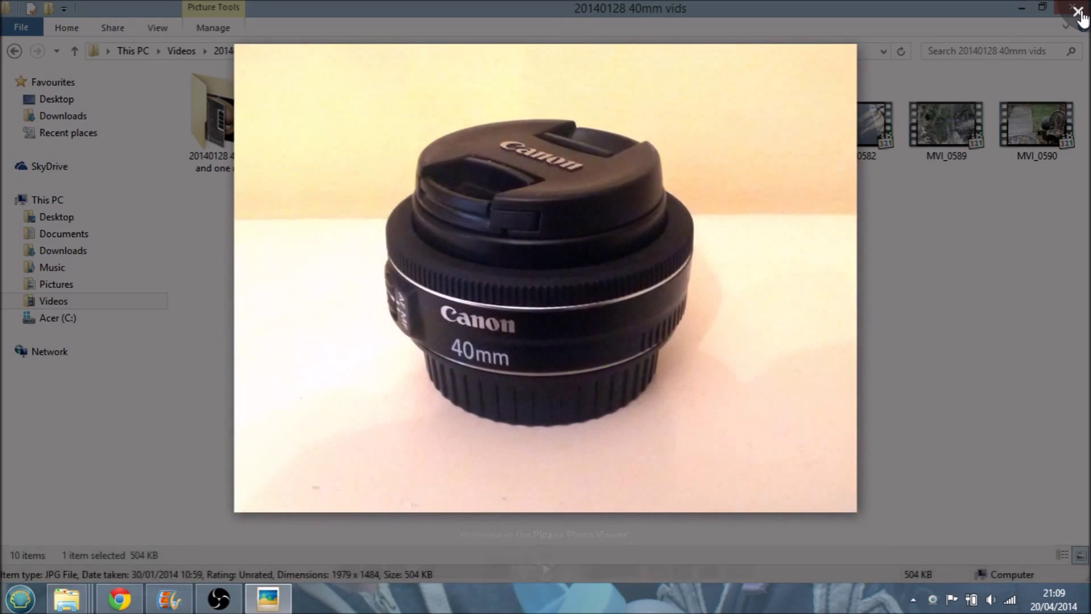
key("Escape")
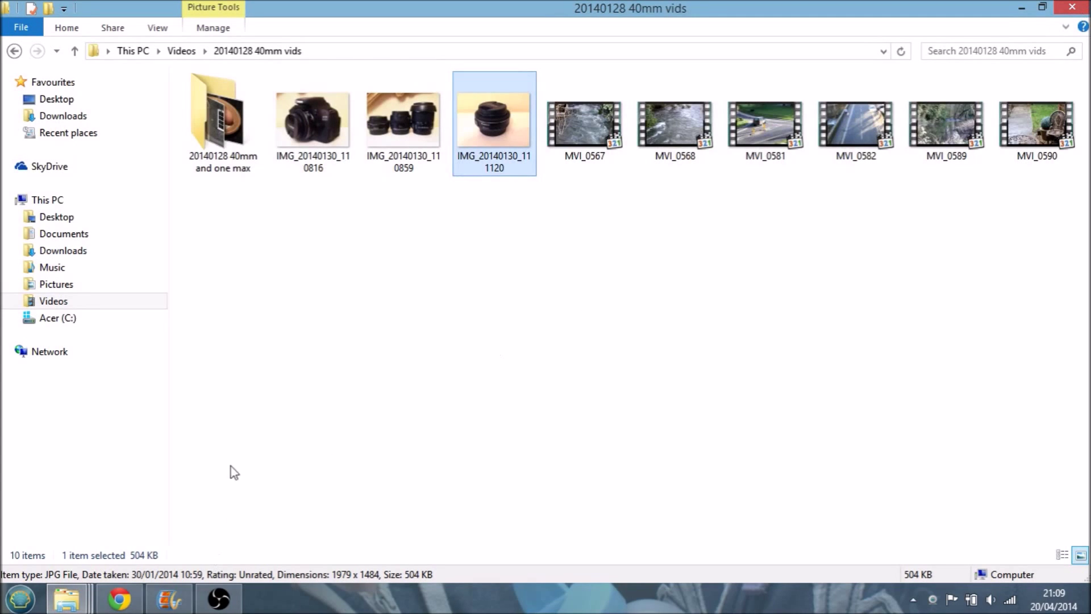
left_click(219, 603)
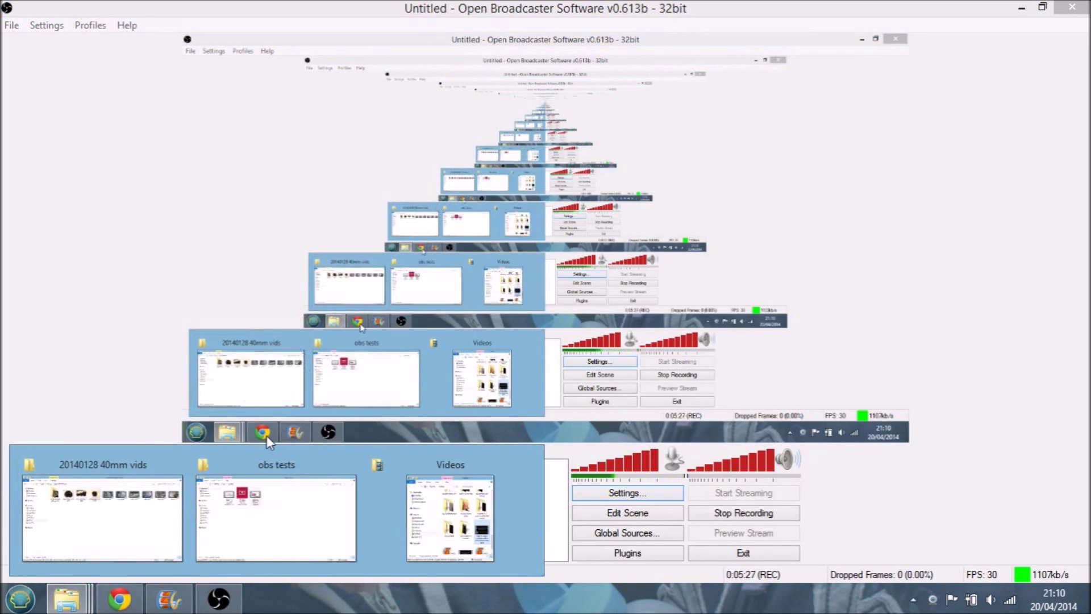
Open the obs tests Explorer window, then switch to the Movie Maker My Movie project
left_click(275, 518)
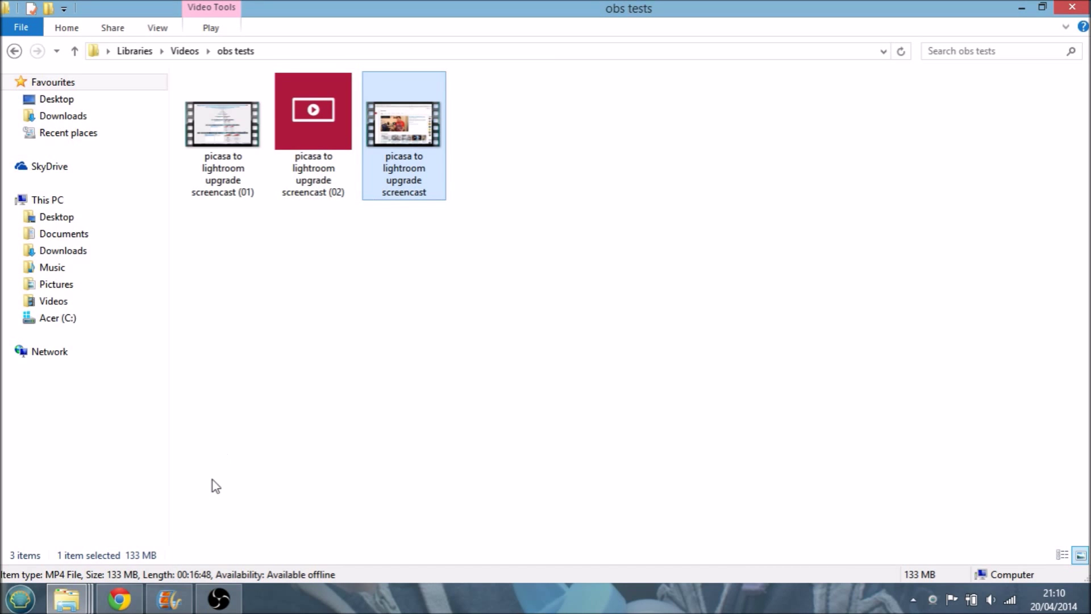
left_click(169, 600)
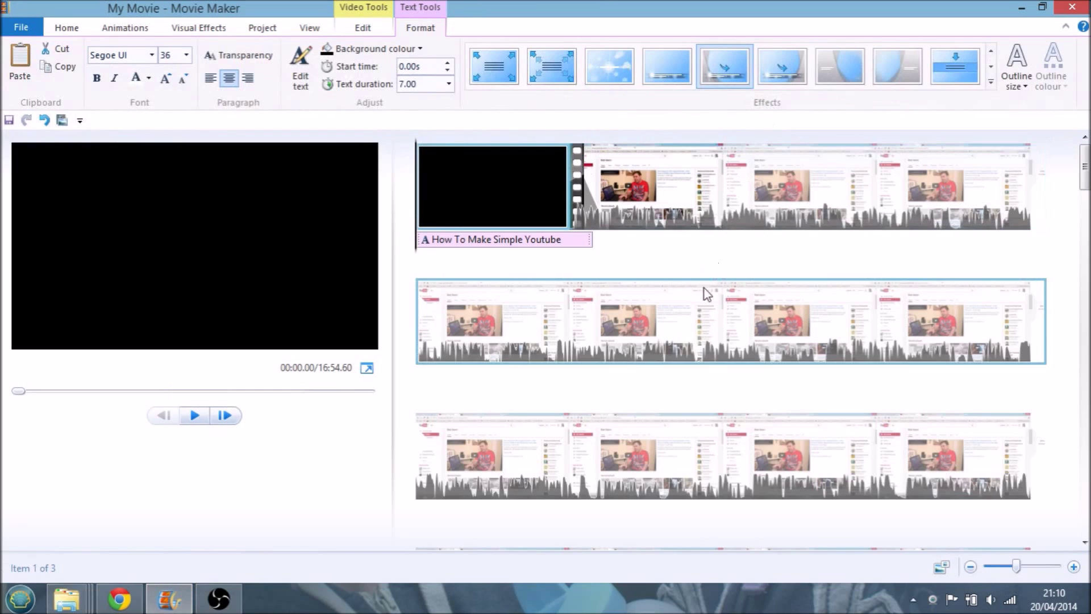
Lower the second screencast clip's video volume using the Video volume slider
left_click(685, 212)
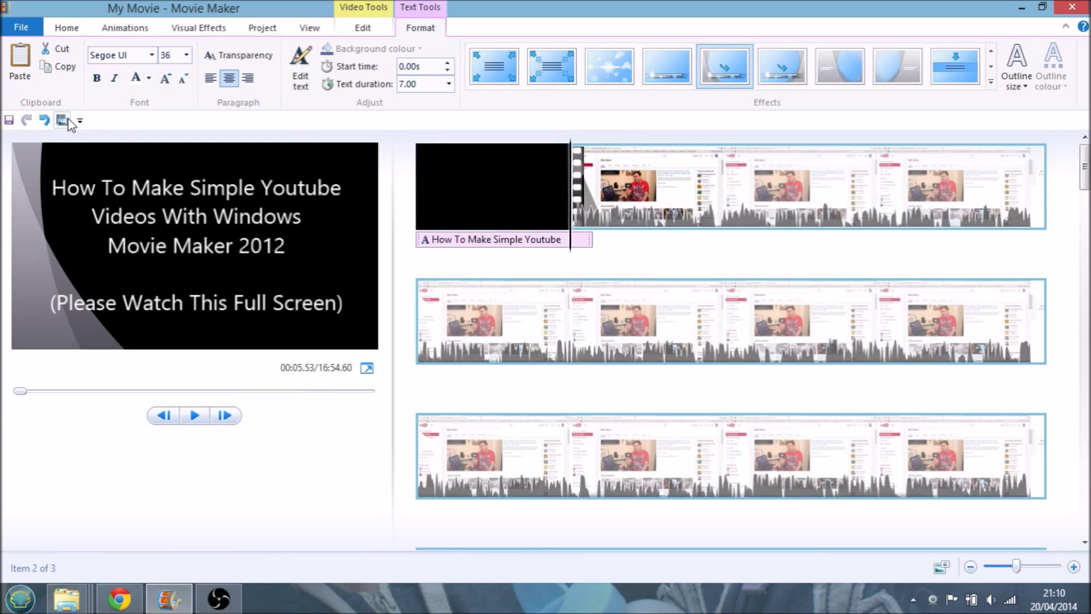
left_click(359, 34)
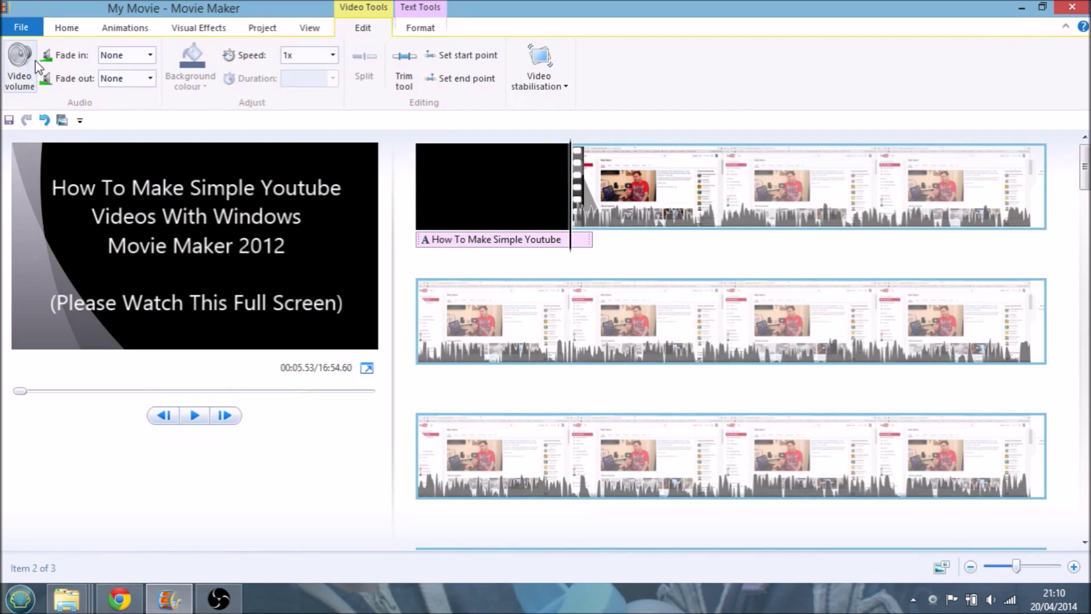
left_click(19, 61)
left_click_drag(57, 108, 28, 109)
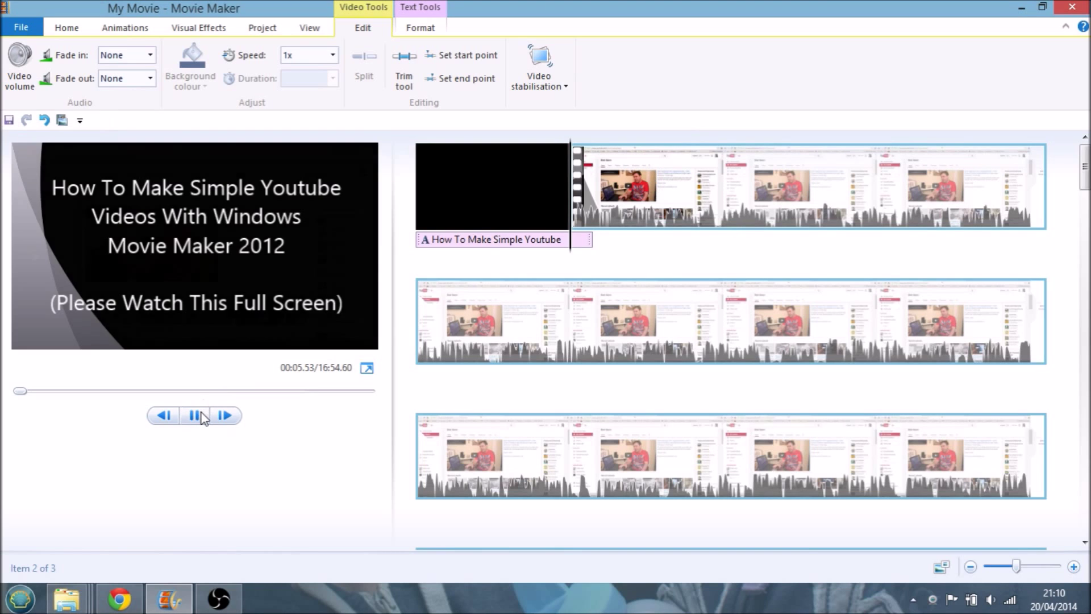
Play and then pause a preview of the movie's opening
left_click(202, 413)
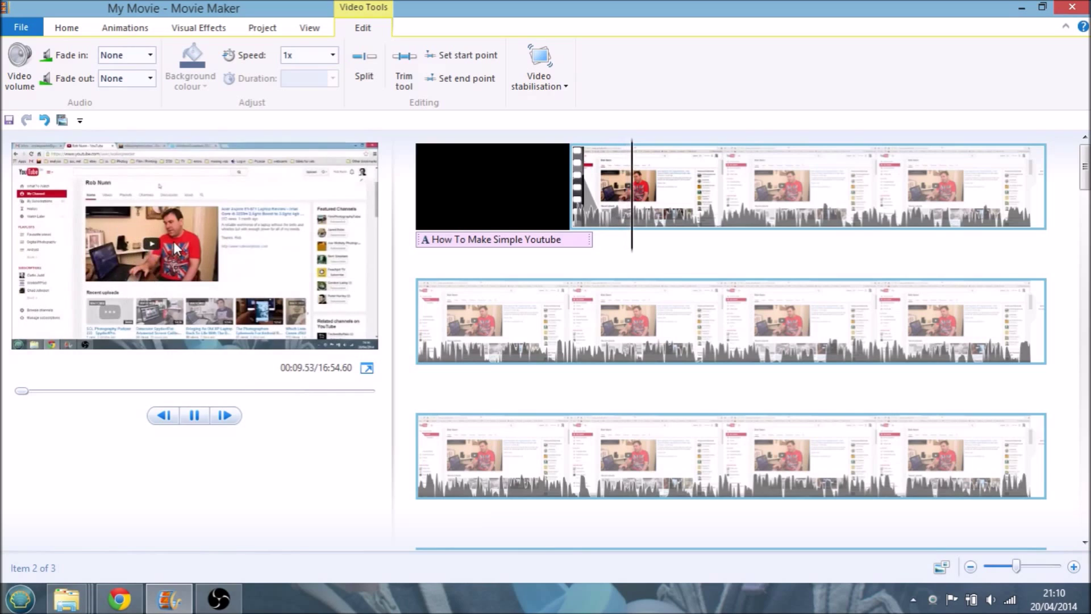
left_click(196, 415)
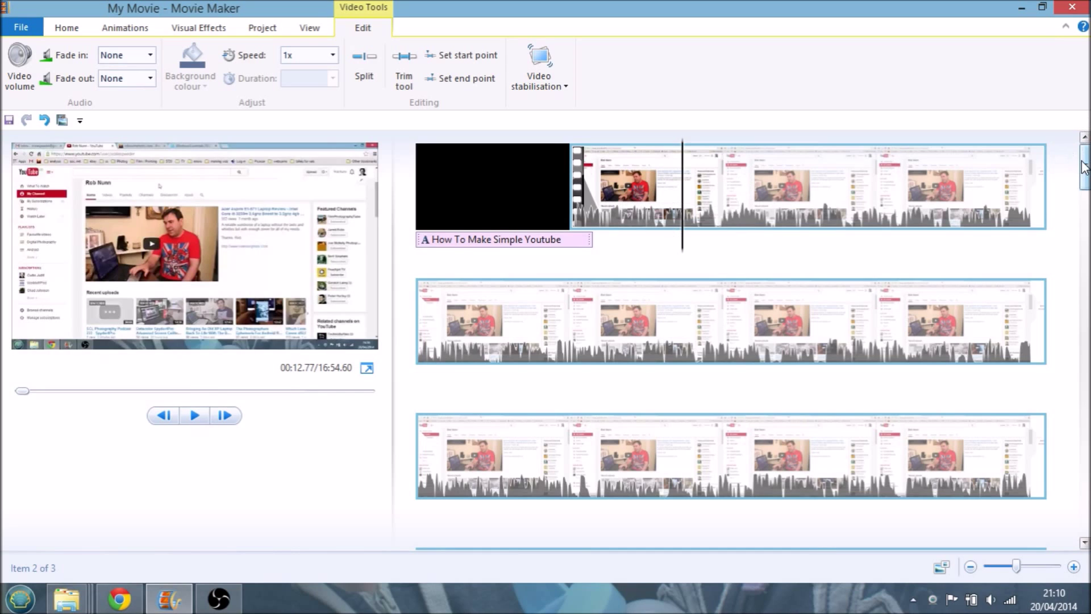
mouse_move(1085, 173)
left_mouse_down()
mouse_move(1085, 198)
mouse_move(1085, 158)
left_mouse_up()
left_click(23, 34)
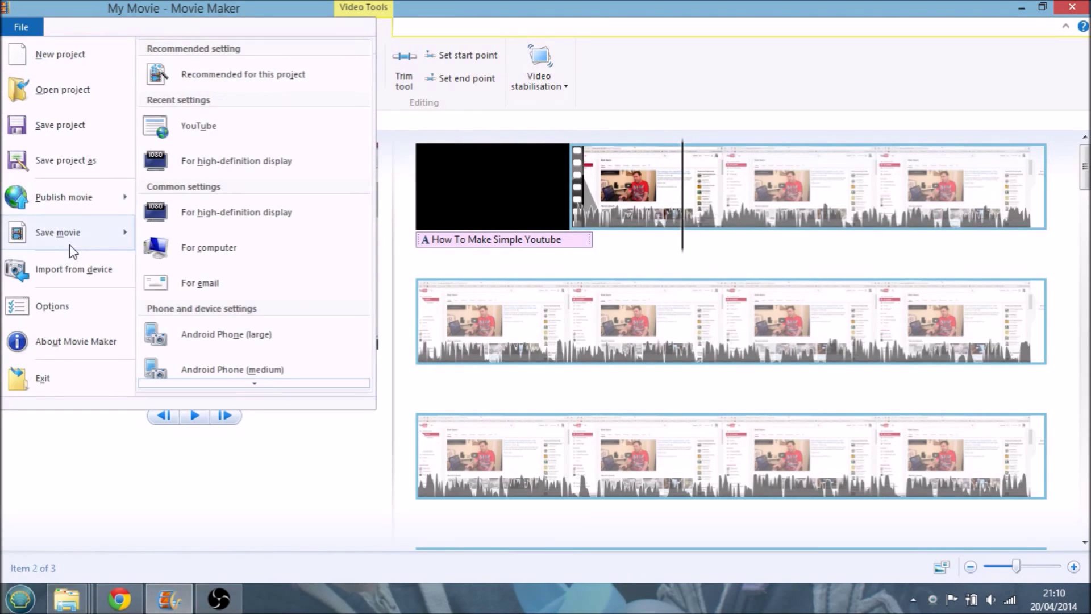
mouse_move(122, 194)
left_click(299, 507)
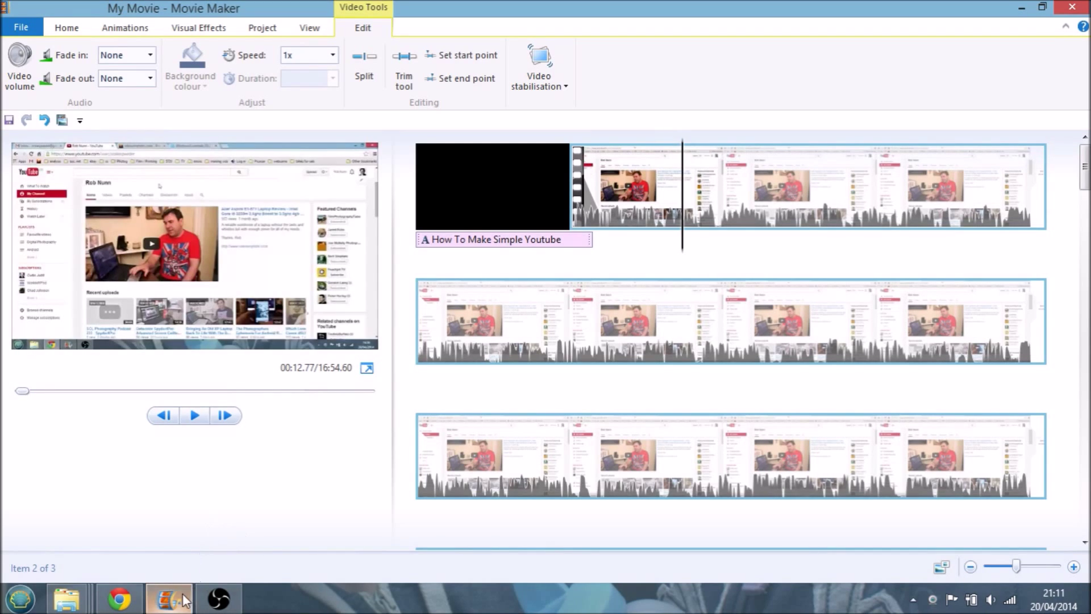
Show the OBS website tab in Chrome, then return to the still-recording OBS window
left_click(140, 601)
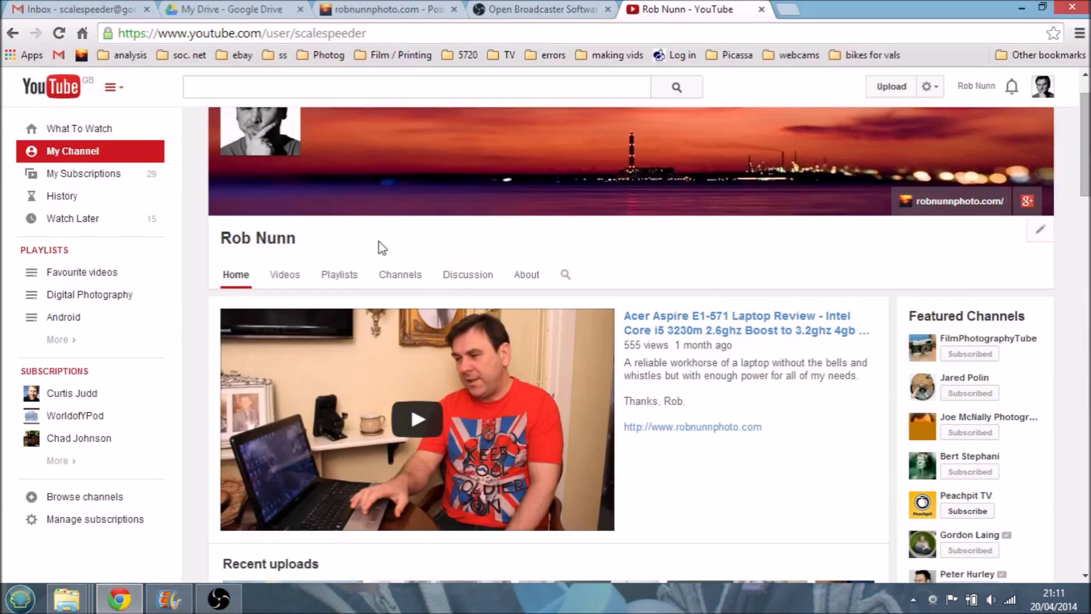
left_click(569, 11)
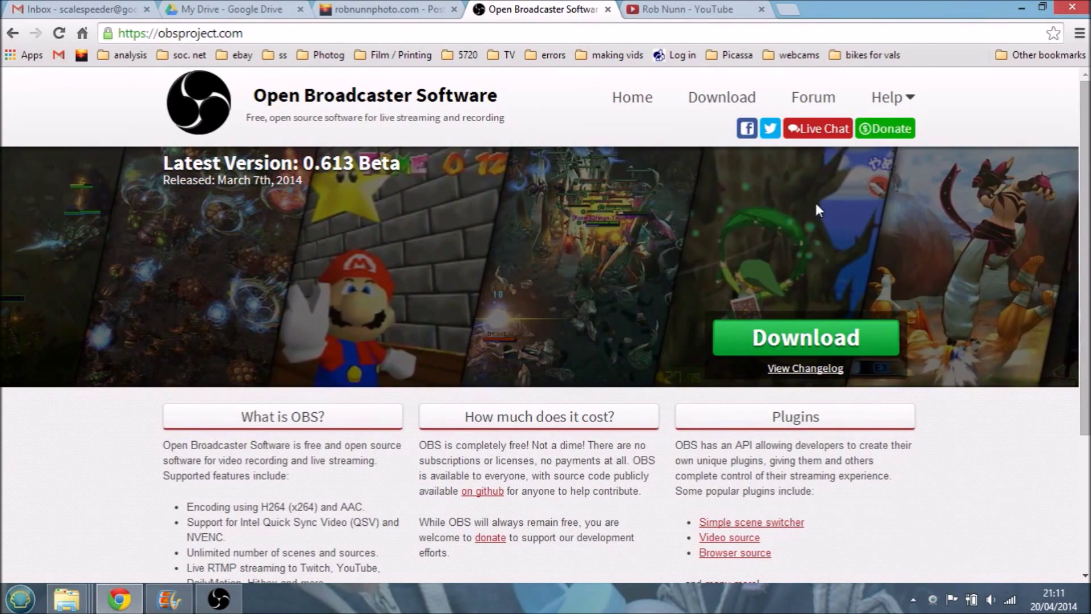
scroll(1076, 227, "down", 2)
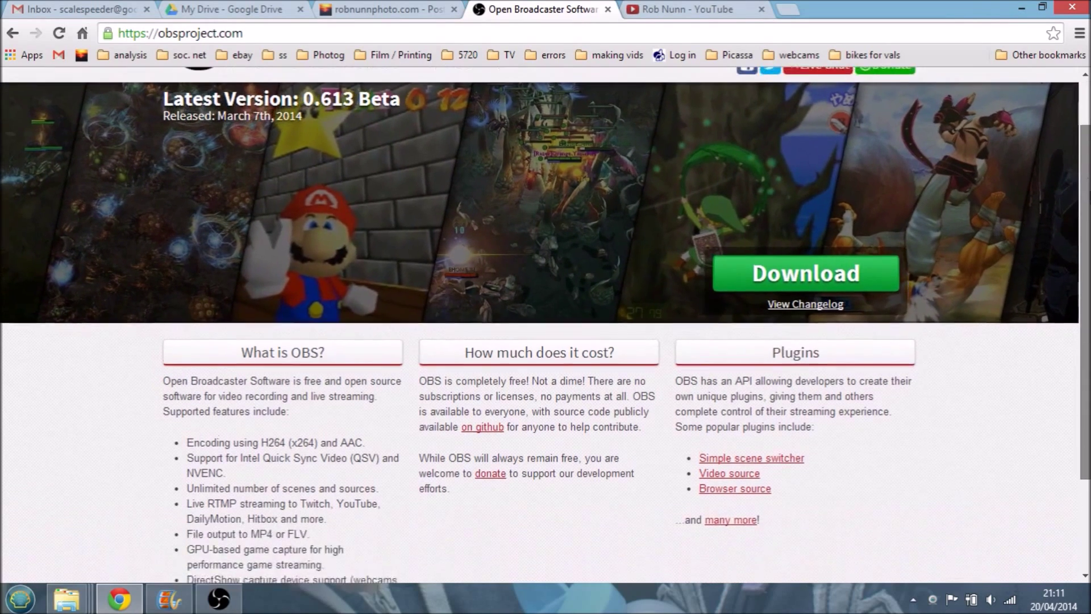
scroll(1076, 250, "up", 3)
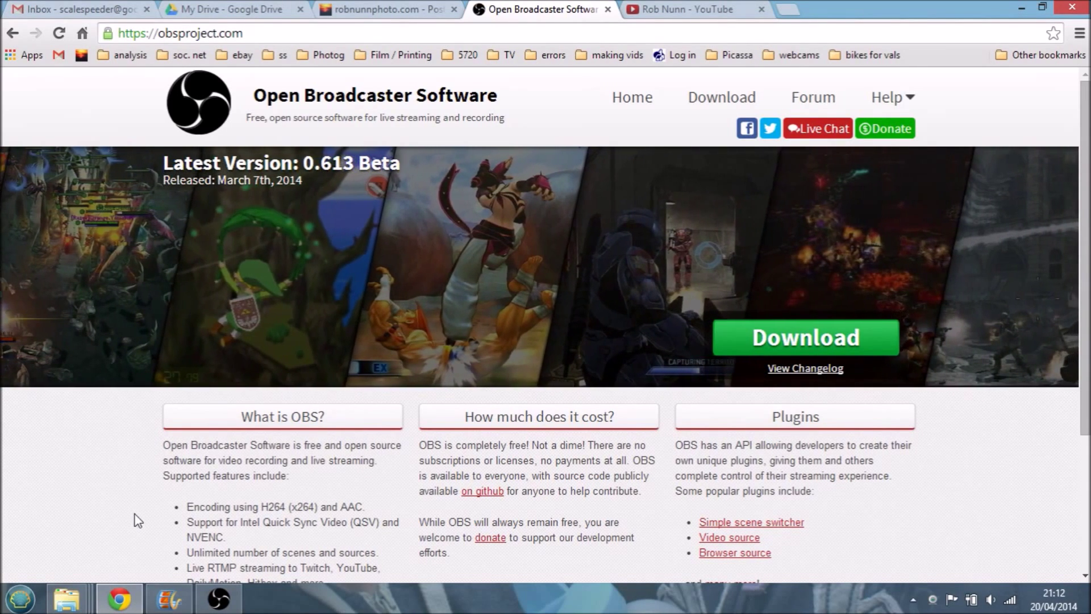
left_click(216, 604)
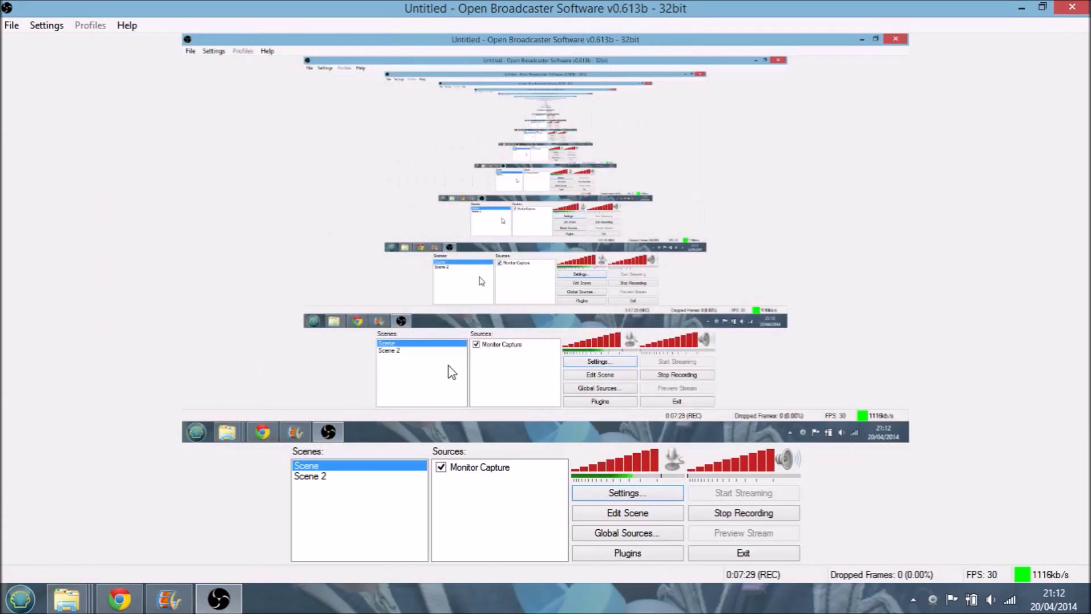